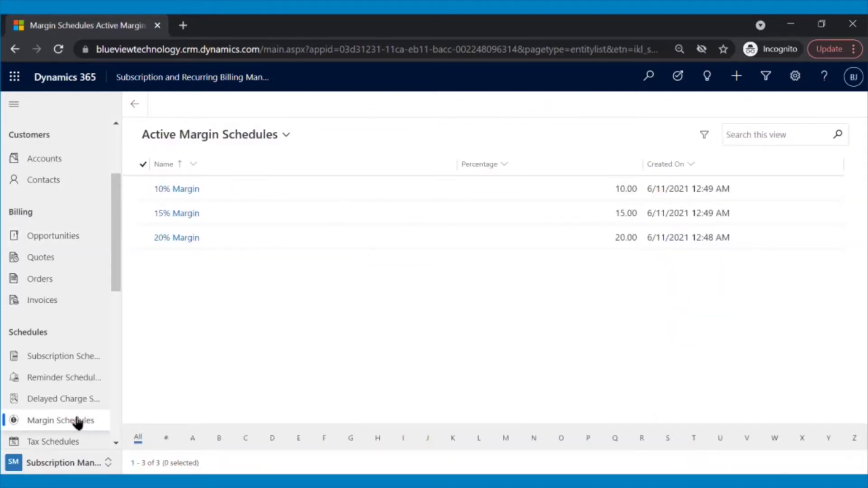
Return to the Maplytics and Click2Clone opportunity and check its tax schedule and the price list for its product lines.
key("alt+Left")
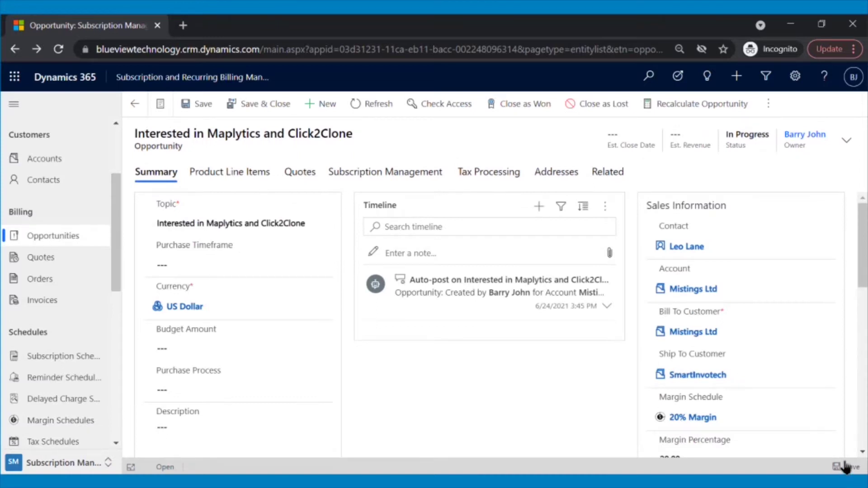
left_click(497, 173)
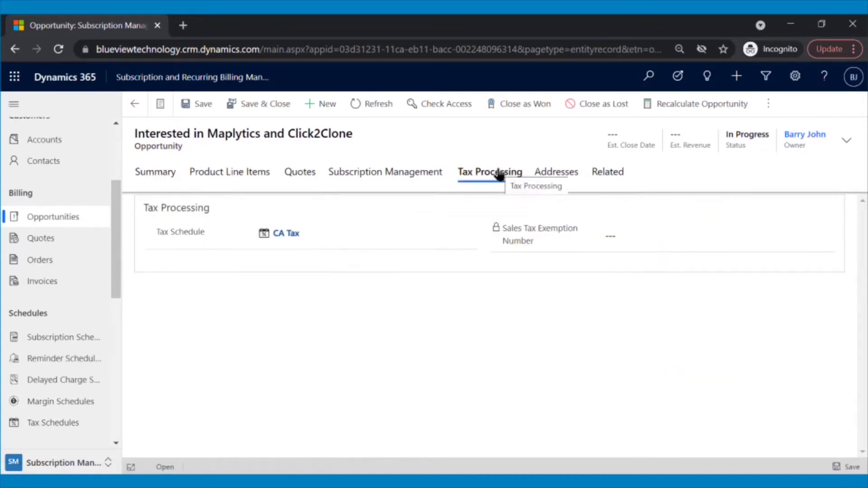
left_click(357, 235)
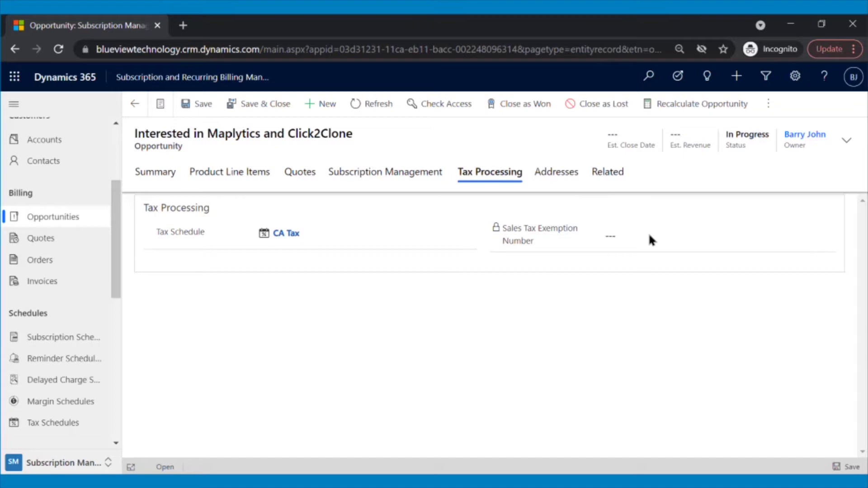
left_click(244, 172)
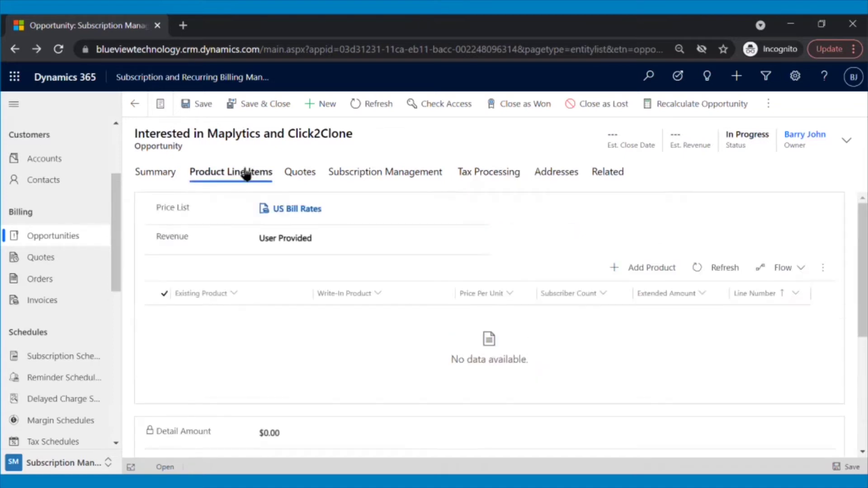
left_click(364, 208)
left_click(480, 209)
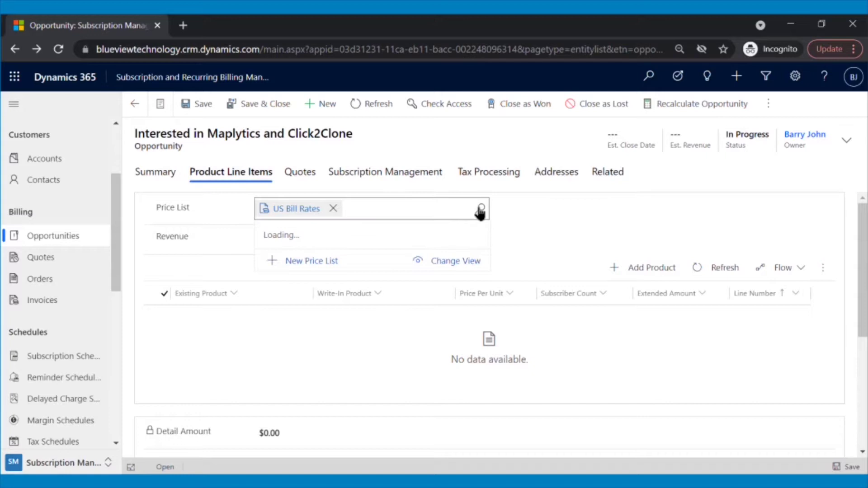
left_click(509, 213)
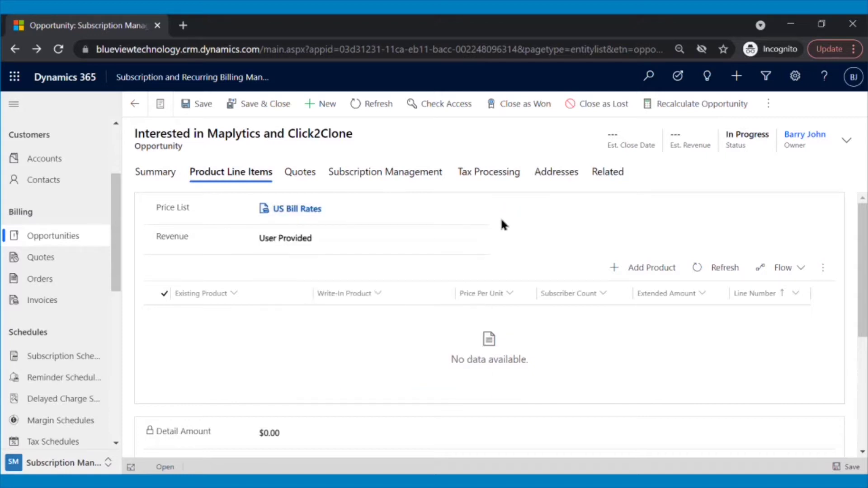
Start a new opportunity product with subscription fields shown and choose Maplytics as the existing product.
left_click(615, 270)
left_click(700, 183)
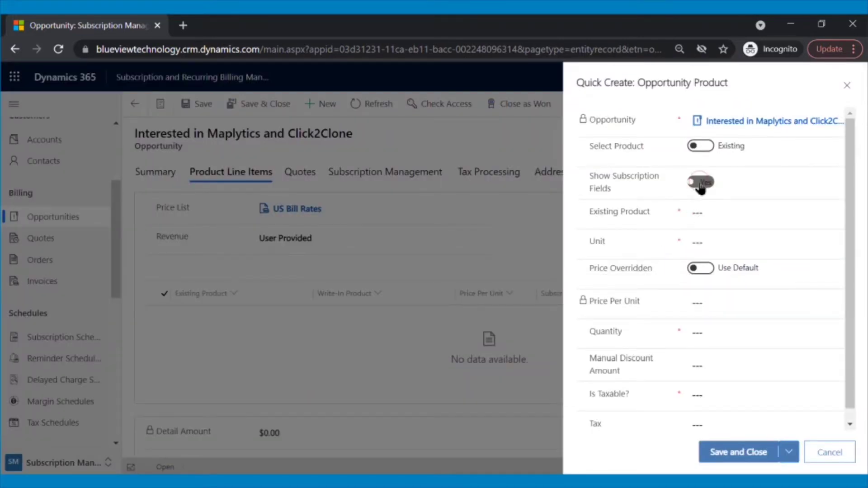
left_click(721, 212)
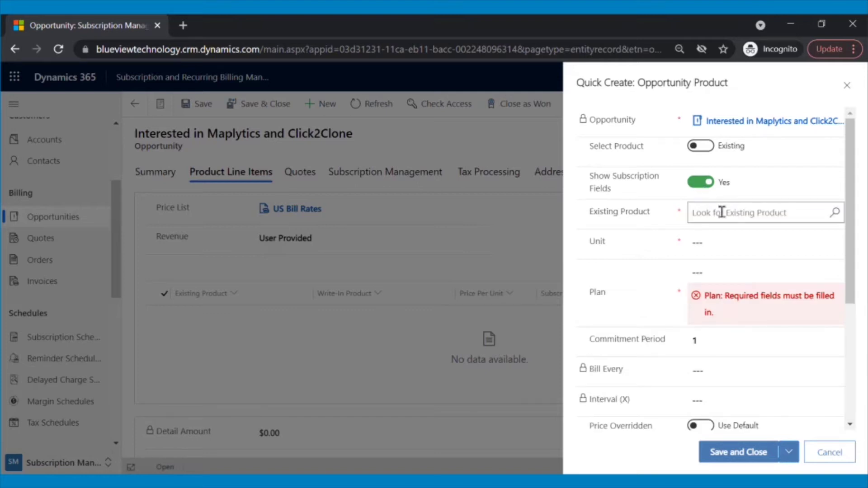
type("Ma")
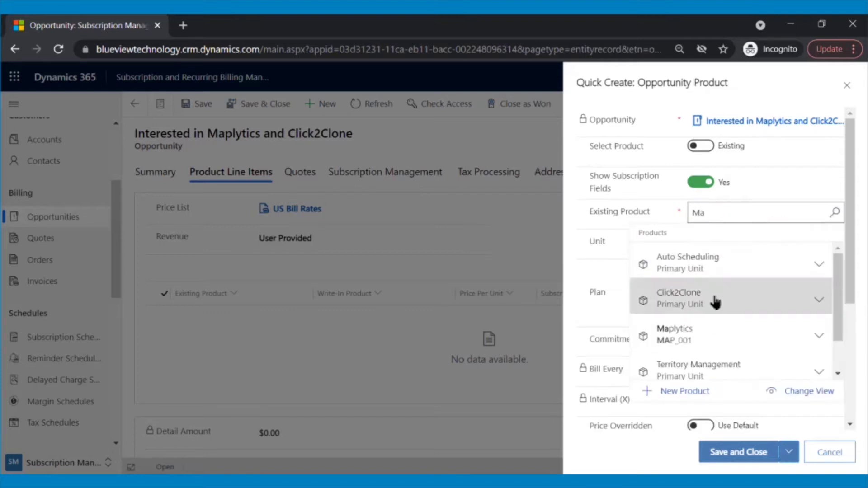
left_click(708, 333)
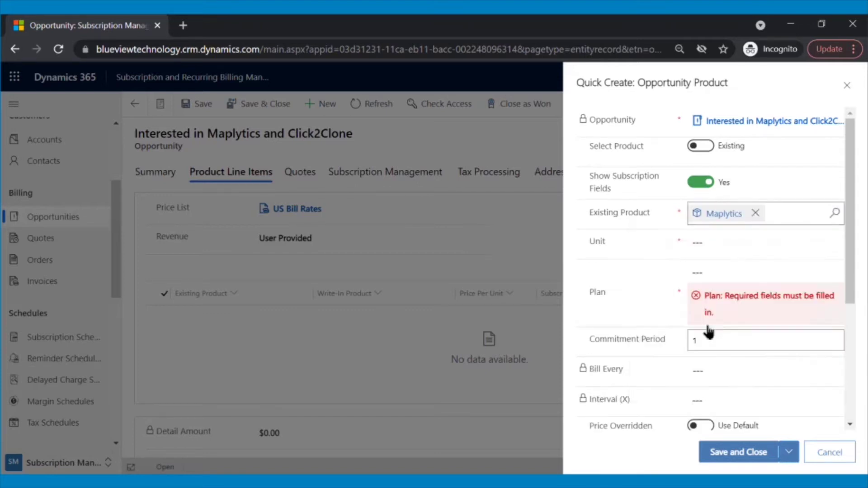
Set the plan to Maplytics 1 Month Tiered, commitment period to 12 and subscriber count to 20, and save the product line.
left_click(835, 273)
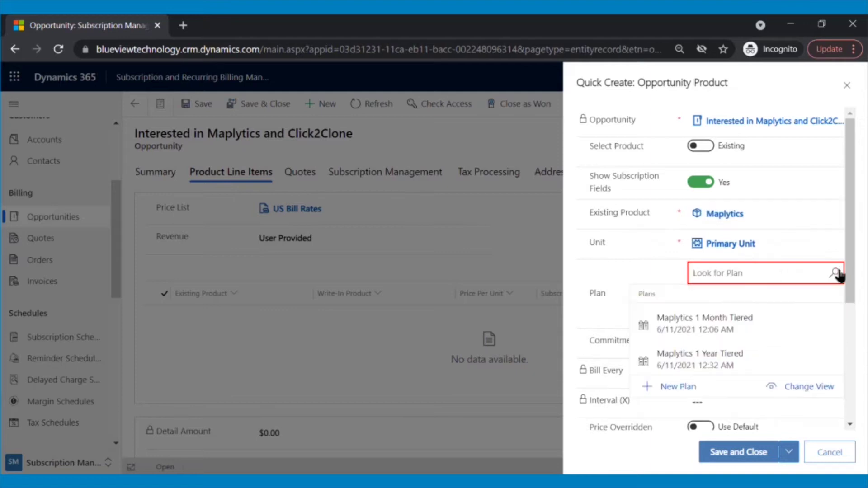
left_click(754, 325)
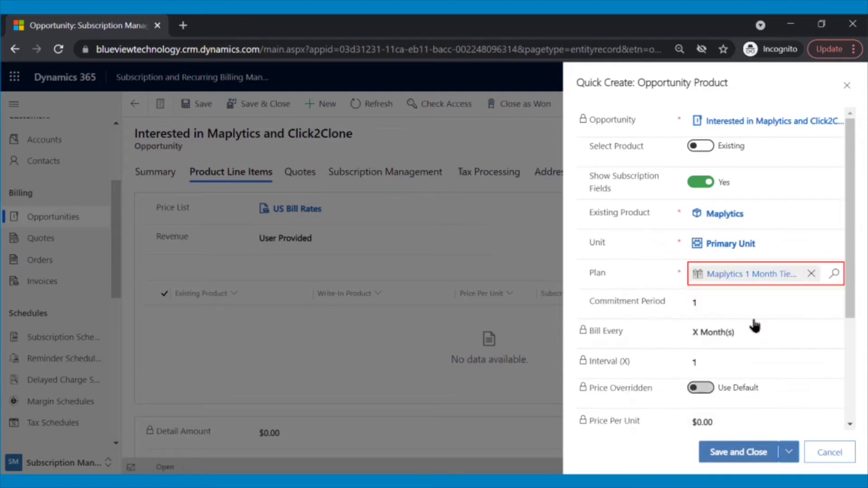
left_click(716, 301)
type("12")
scroll(698, 265, "down", 3)
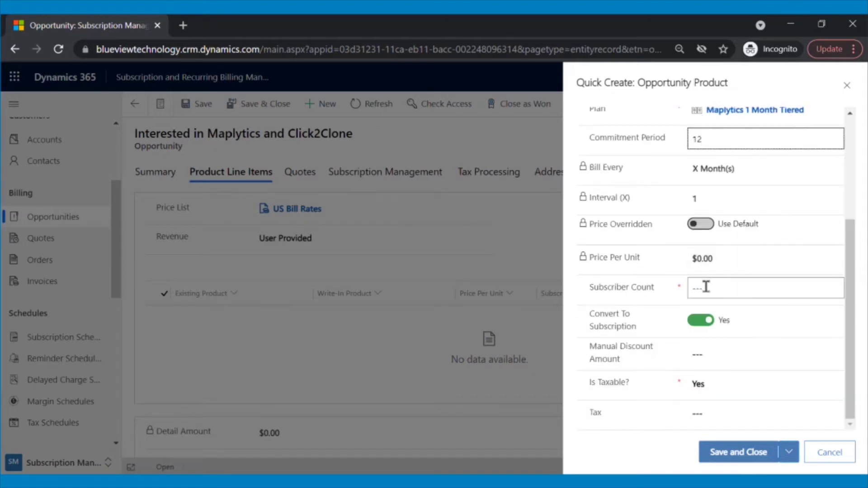
left_click(706, 286)
type("20")
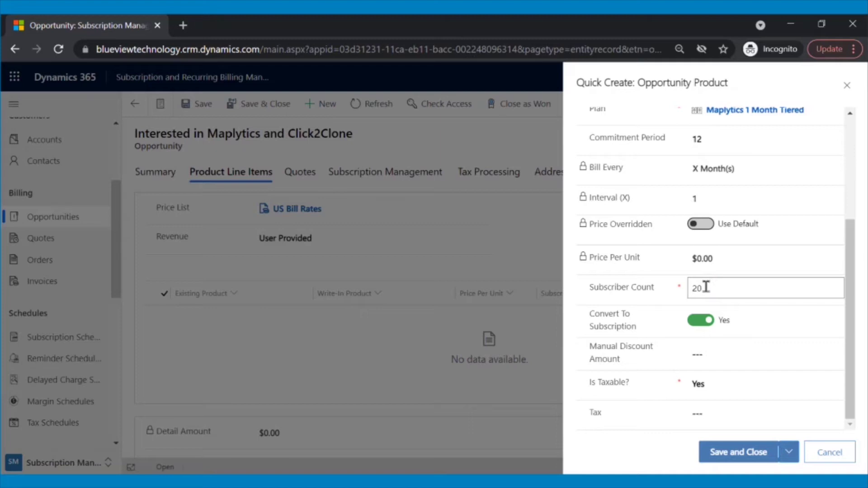
left_click(752, 458)
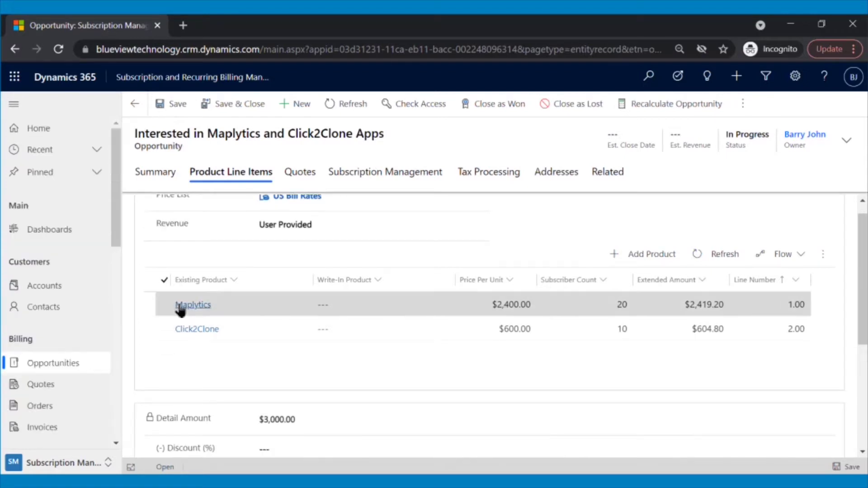
Select the Auto Scheduling add-on for the Maplytics line with the Auto Scheduling 1 Month Tiered plan and 20 subscribers.
left_click(163, 307)
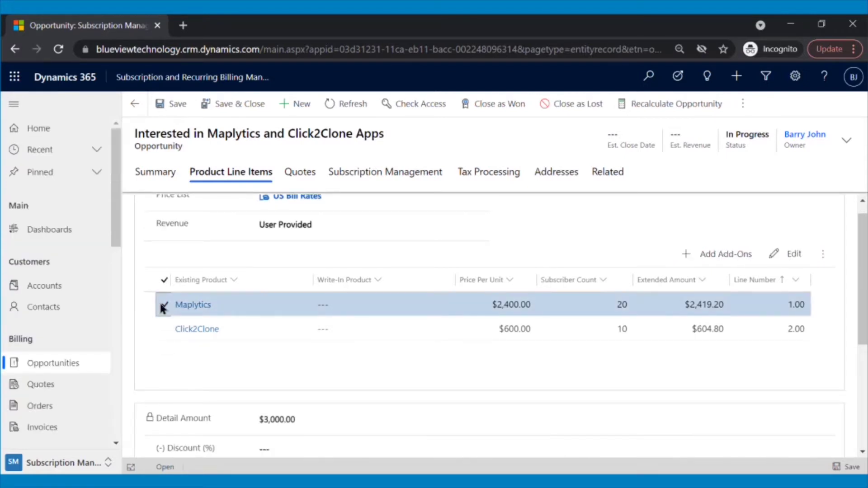
left_click(691, 255)
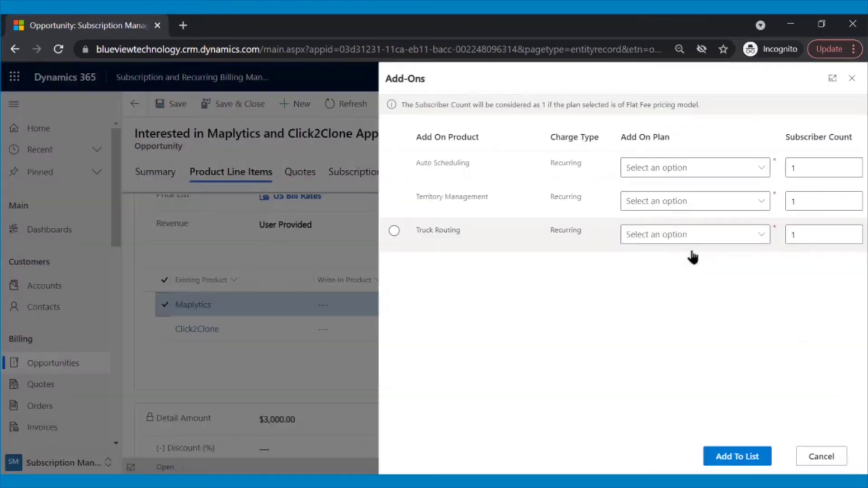
left_click(394, 164)
left_click(635, 178)
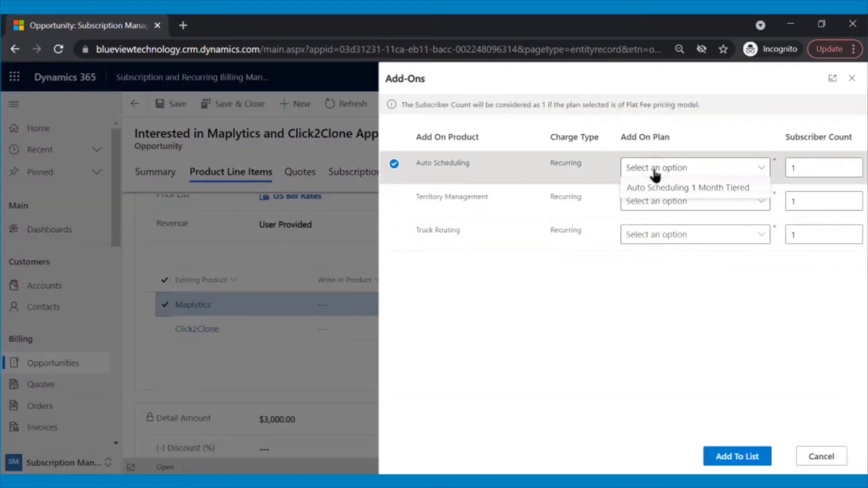
left_click(661, 188)
double_click(819, 165)
type("25")
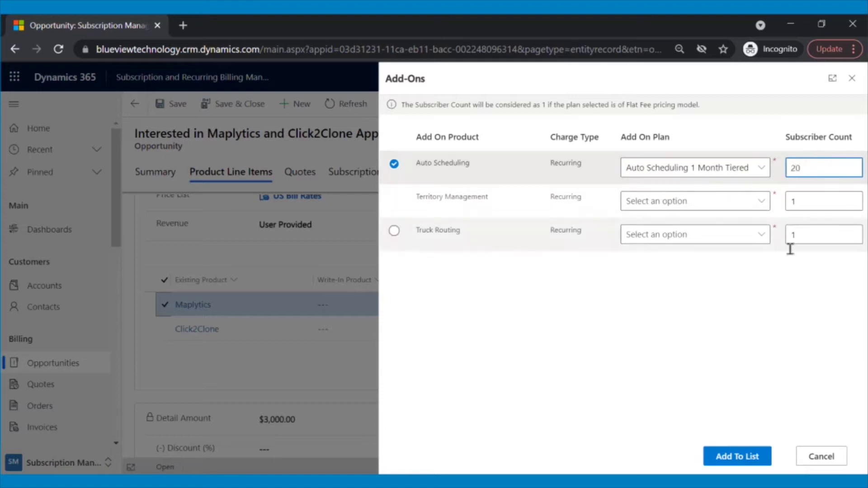
Add the configured add-on to the opportunity's product lines and review the updated lines and amounts.
left_click(737, 456)
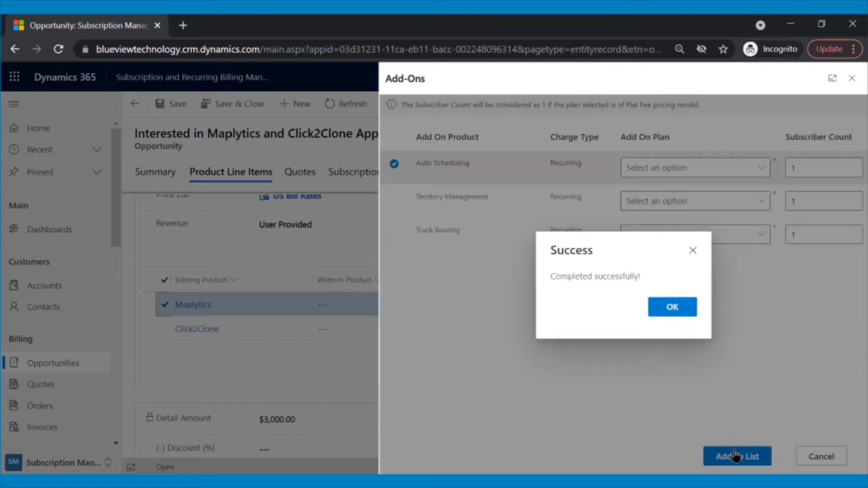
left_click(673, 307)
left_click(230, 173)
scroll(527, 266, "down", 2)
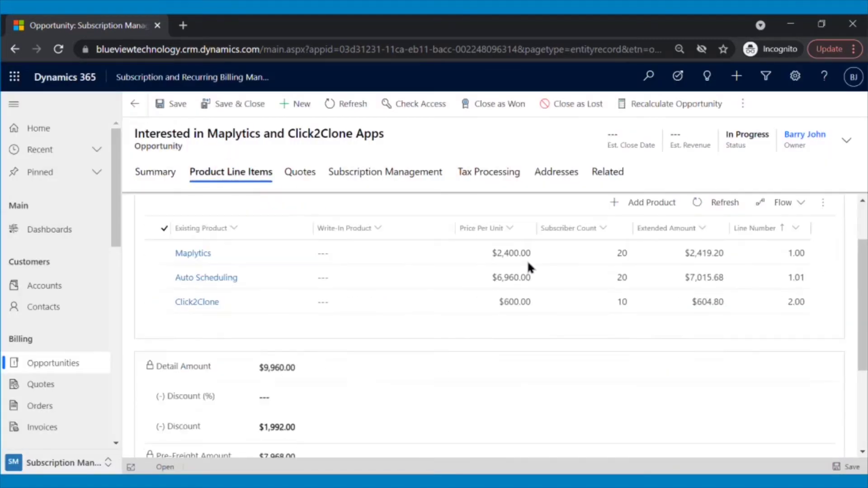
scroll(460, 357, "down", 3)
scroll(460, 353, "down", 1)
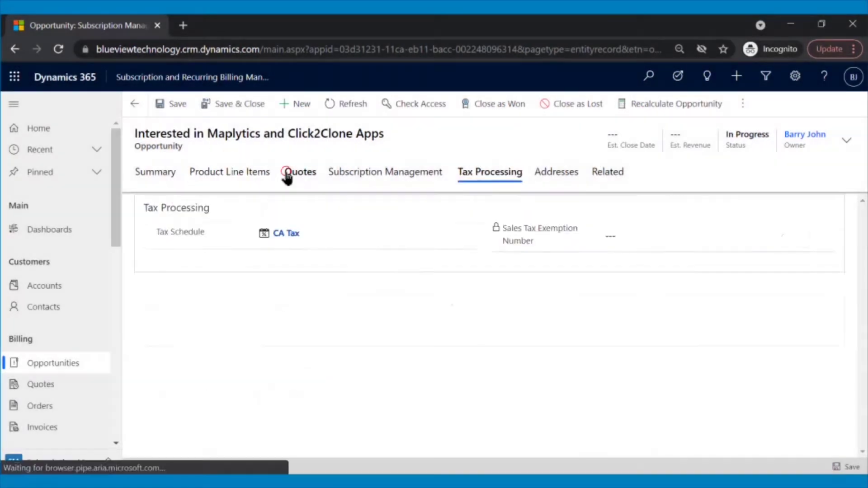
Create a new quote from the opportunity and activate it.
left_click(289, 174)
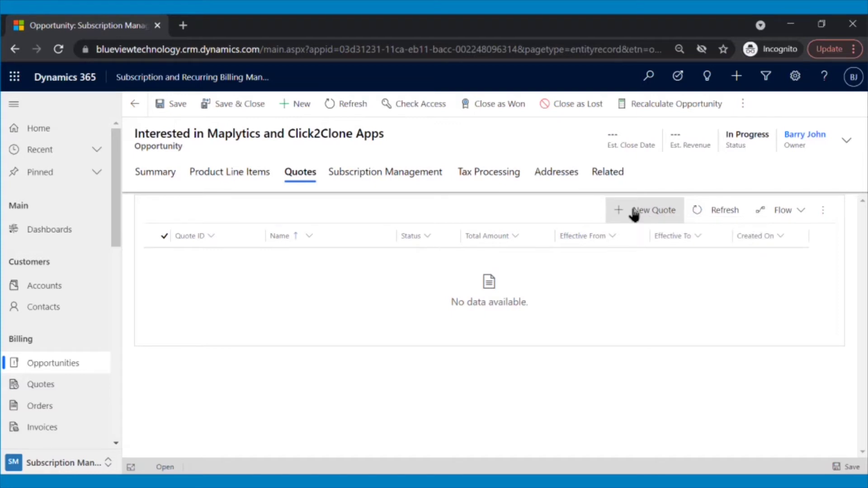
left_click(634, 215)
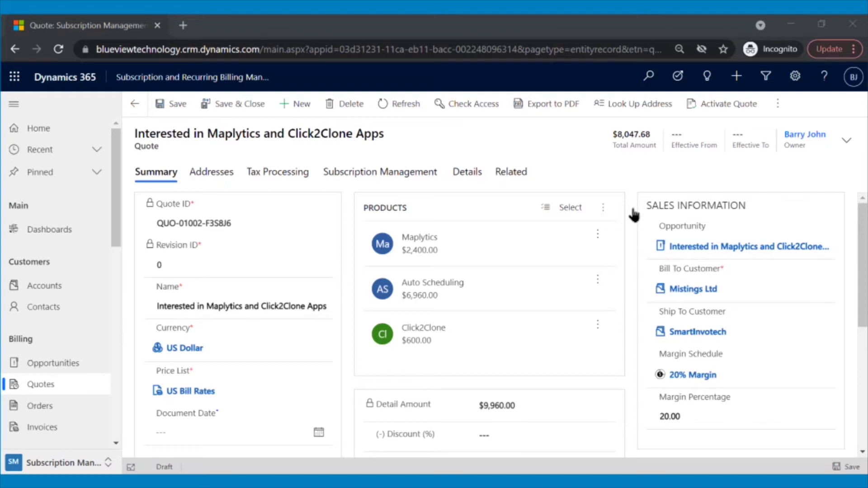
left_click(698, 108)
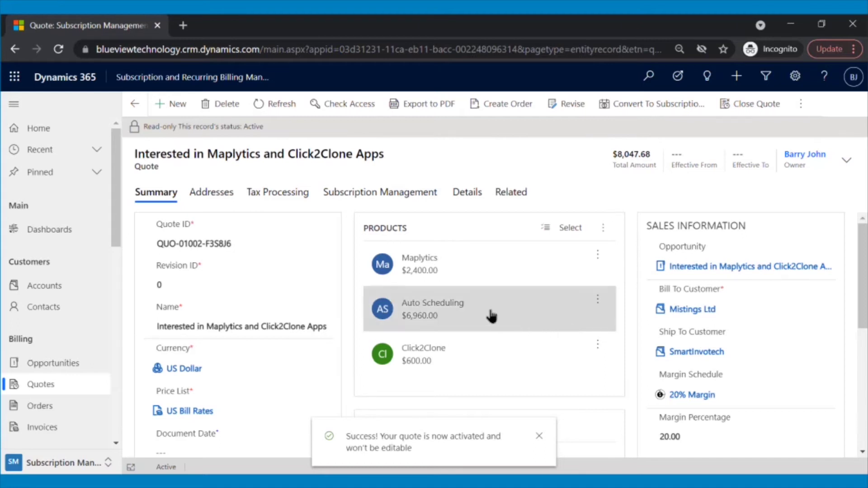
Set Convert To Subscription to No on the quote's Auto Scheduling product, save it, and return to the quote.
left_click(461, 306)
left_click(270, 358)
left_click(846, 466)
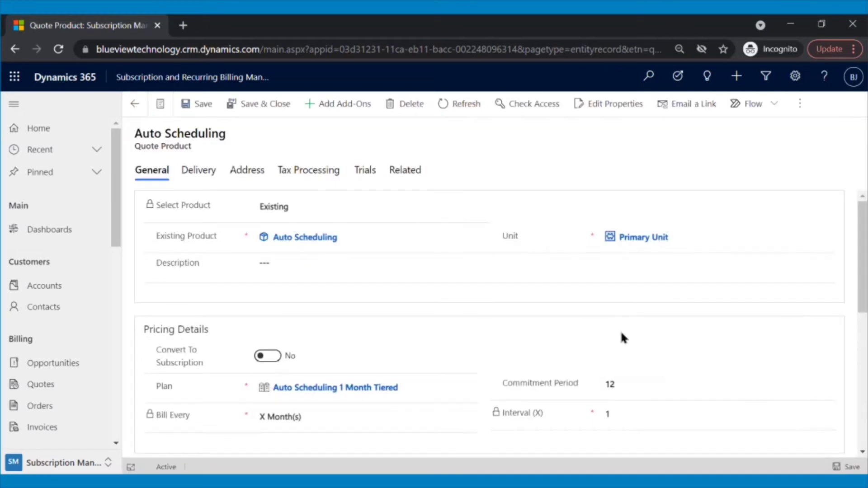
left_click(134, 104)
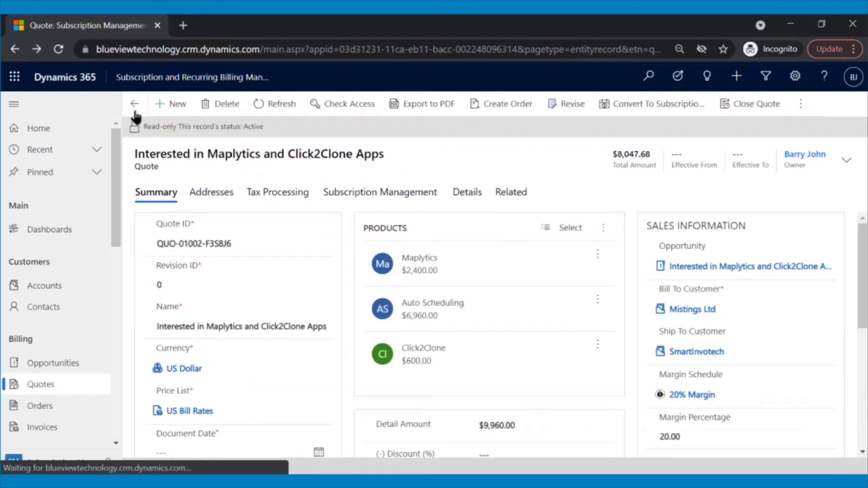
Convert the active quote to a subscription and choose No Refund as the subscription schedule's refund mode.
left_click(661, 111)
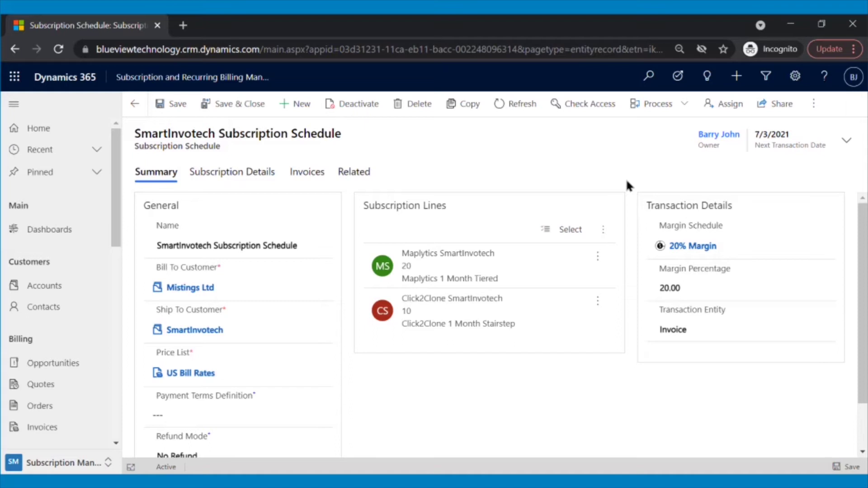
scroll(344, 231, "down", 1)
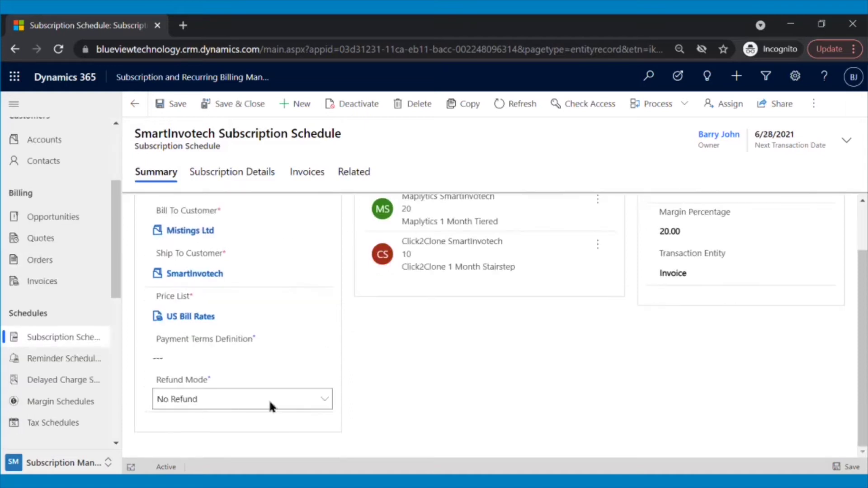
left_click(270, 399)
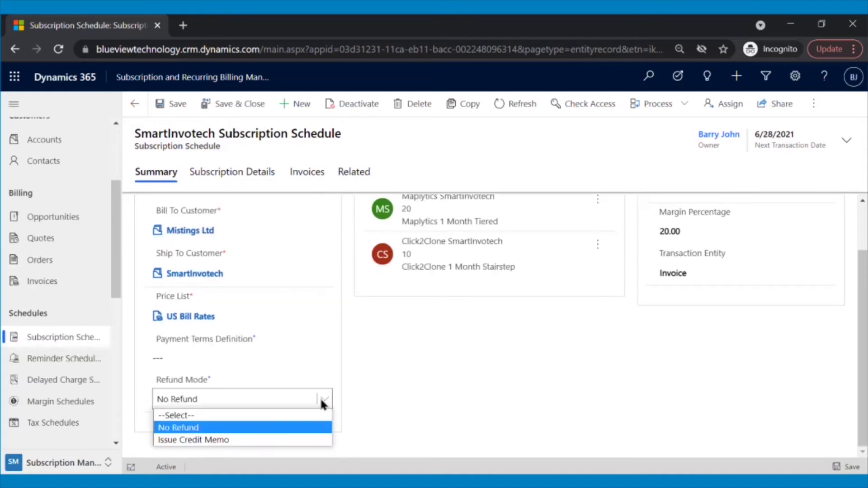
left_click(322, 427)
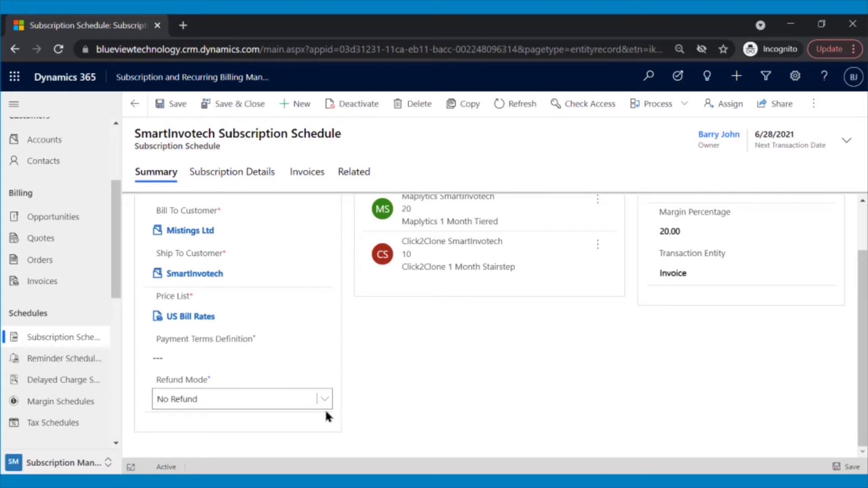
scroll(355, 401, "up", 1)
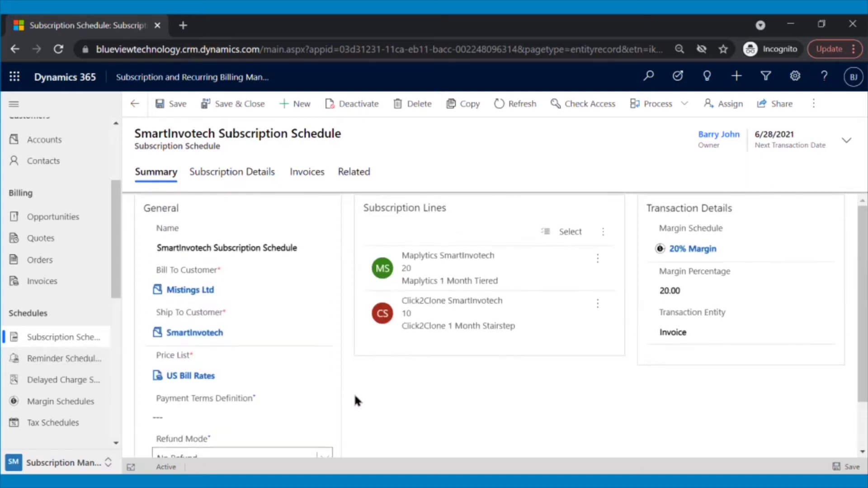
Check the duration setting in the subscription details and set the reminder schedule to Billing Reminder.
left_click(242, 177)
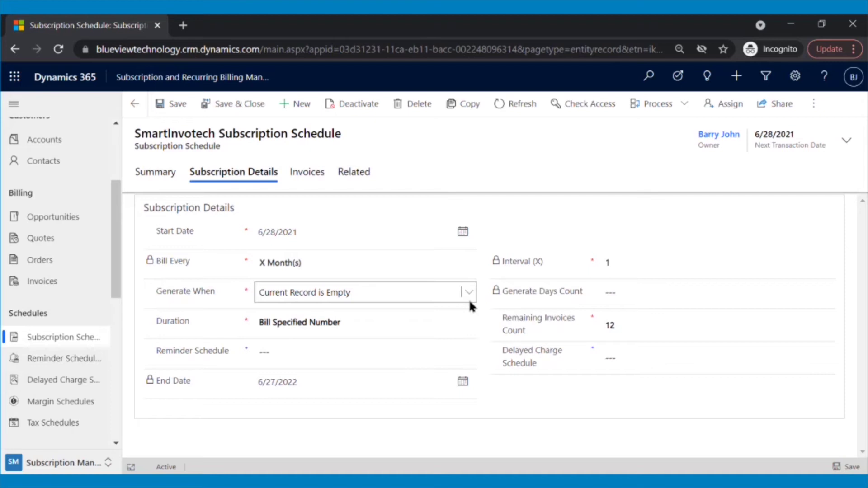
left_click(470, 321)
left_click(471, 321)
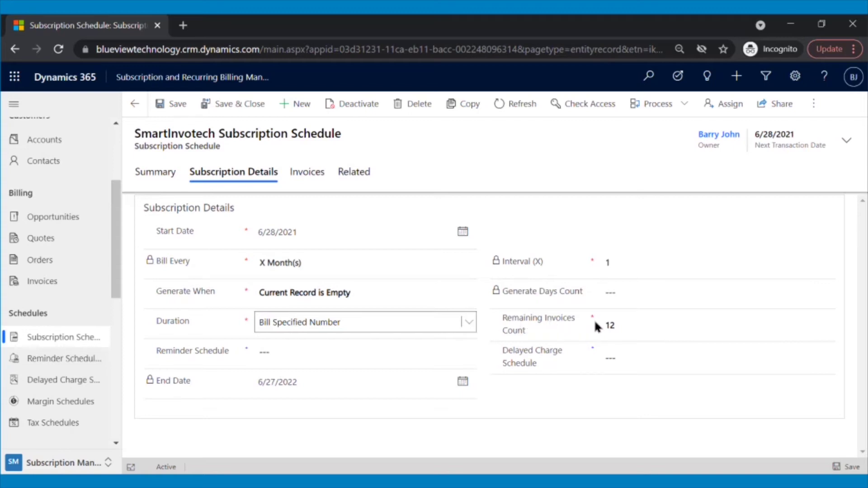
key("Tab")
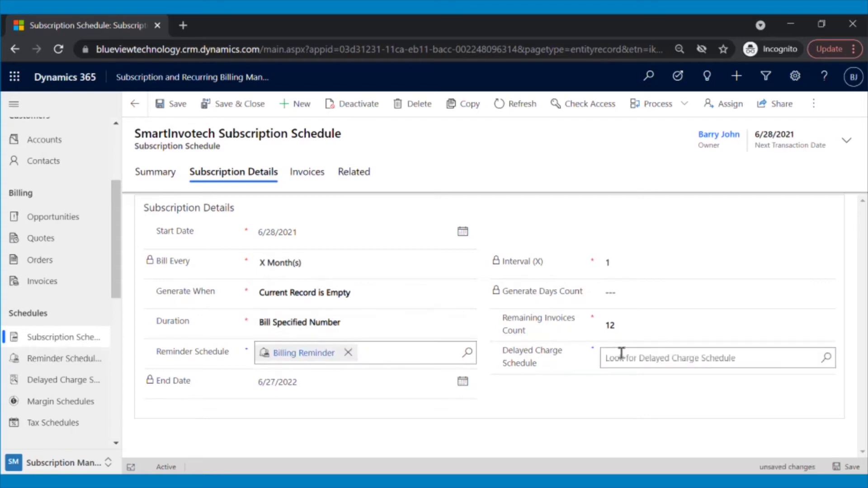
Set the subscription schedule's delayed charge schedule to 15 Days delay.
left_click(826, 358)
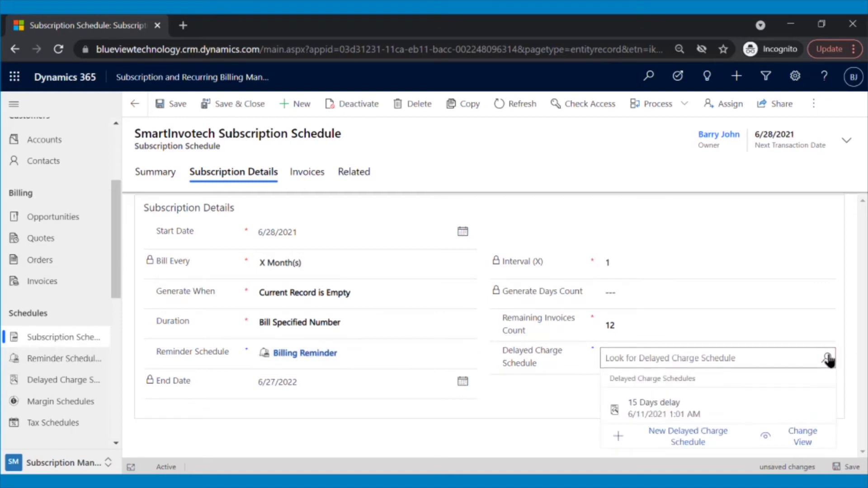
left_click(721, 411)
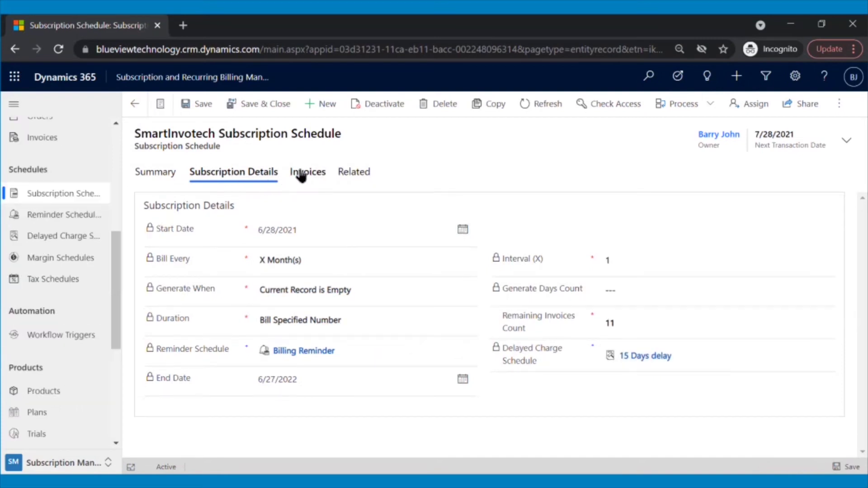
Open the subscription schedule's invoice SmartInvotech - June 28, 2021 and review its products, amounts and dates.
left_click(305, 174)
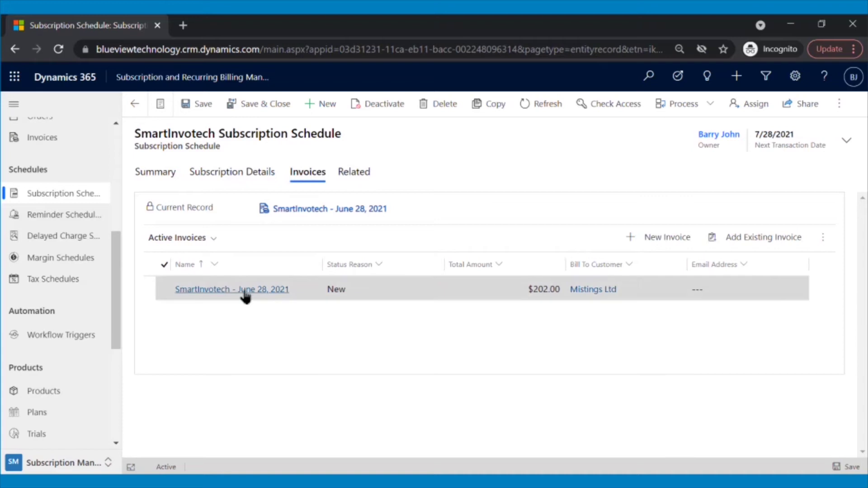
left_click(245, 290)
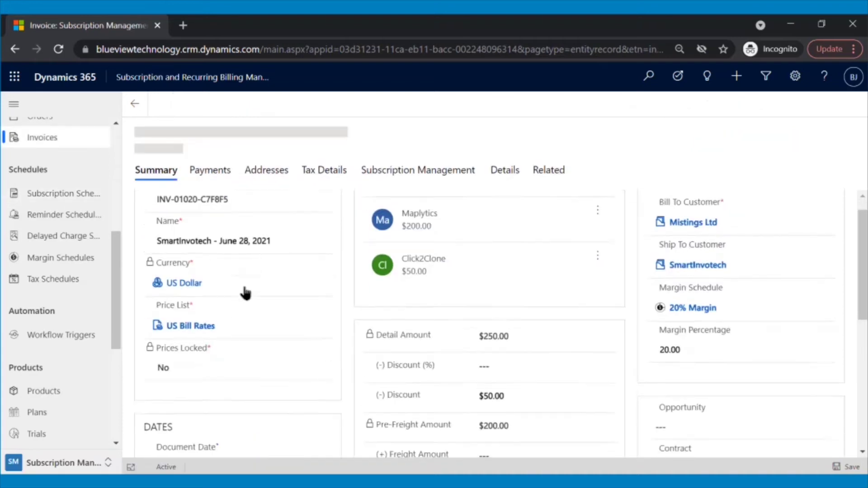
scroll(245, 293, "down", 2)
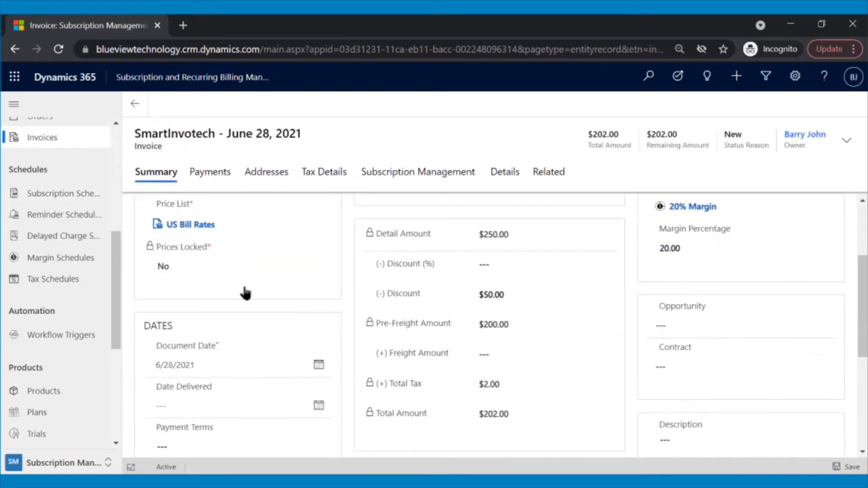
scroll(245, 293, "down", 4)
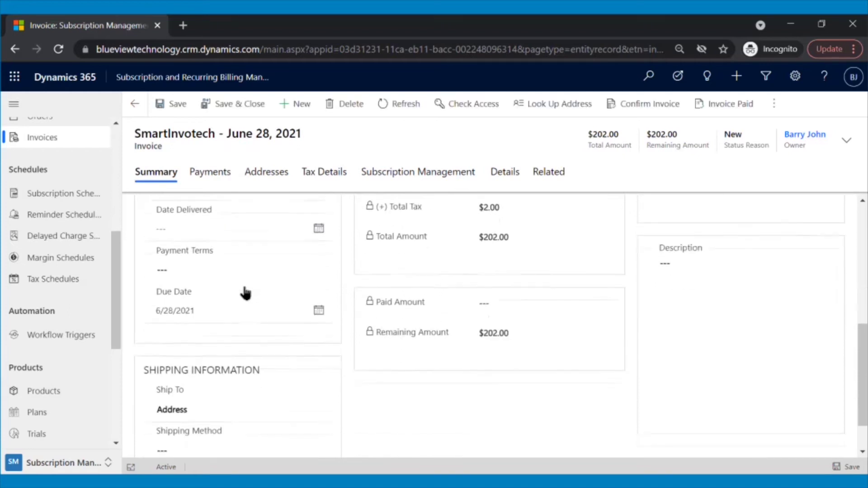
scroll(245, 293, "down", 1)
Record a Credit Card payment of 50 with reference number ref_001 for the invoice, save it, and return to the invoice.
left_click(210, 173)
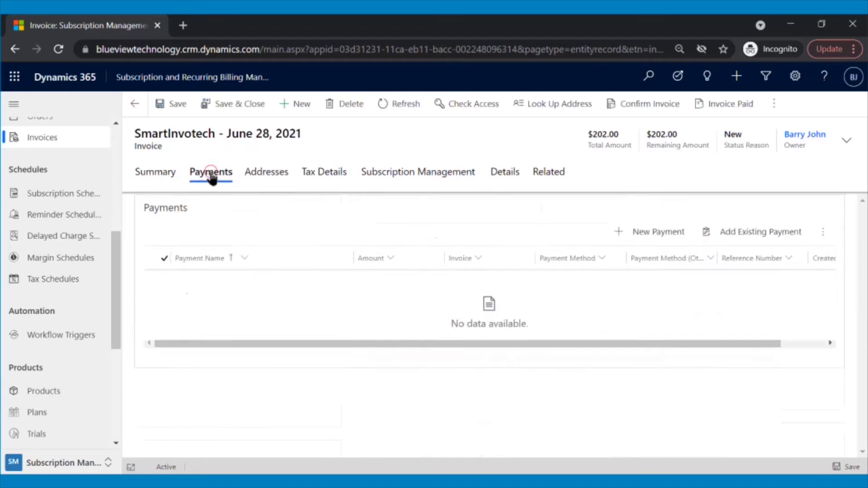
left_click(632, 231)
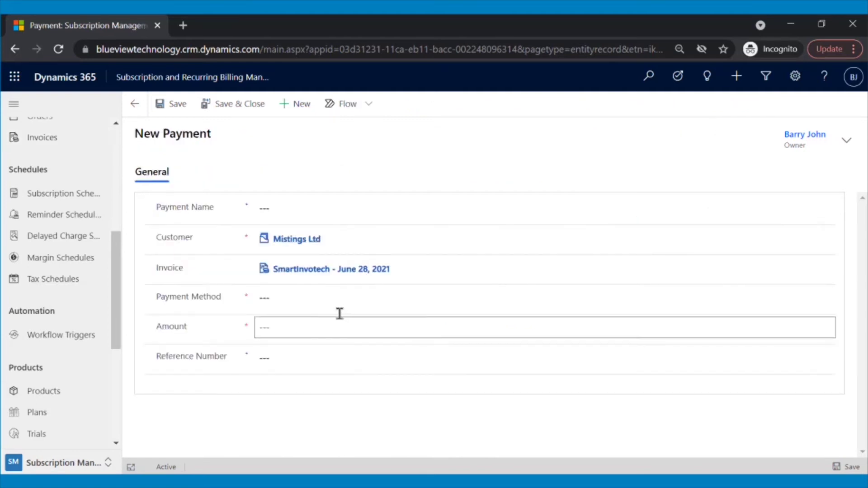
left_click(300, 296)
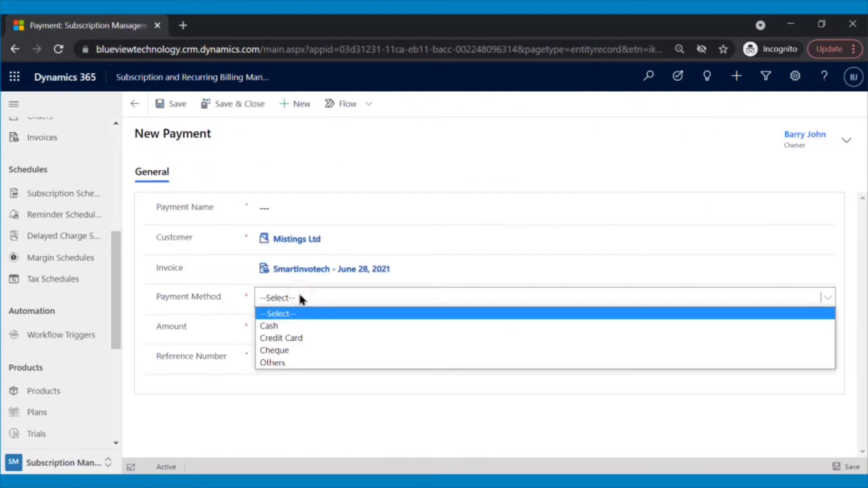
left_click(304, 340)
left_click(288, 329)
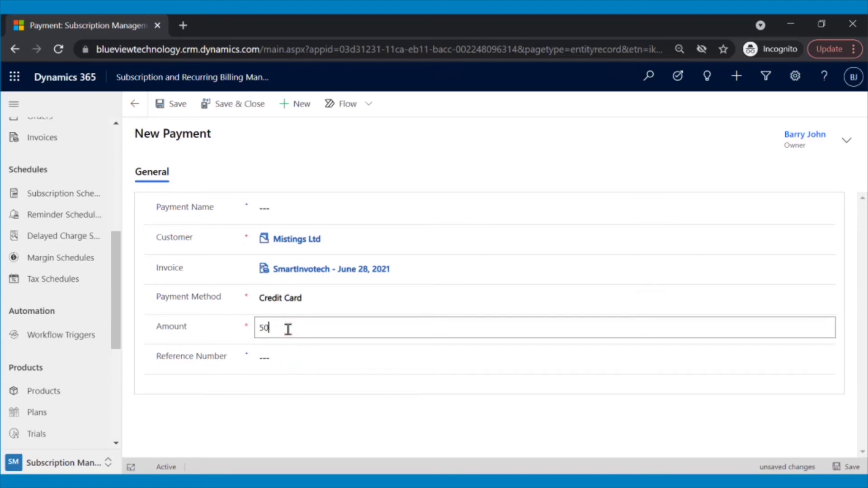
key("Tab")
type("ref_001")
key("ctrl+s")
left_click(135, 105)
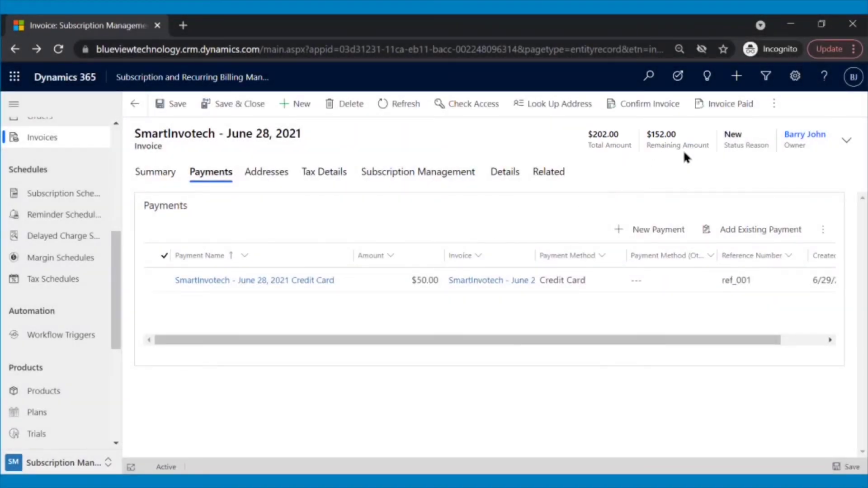
Mark the invoice as paid with the status reason Complete.
left_click(721, 111)
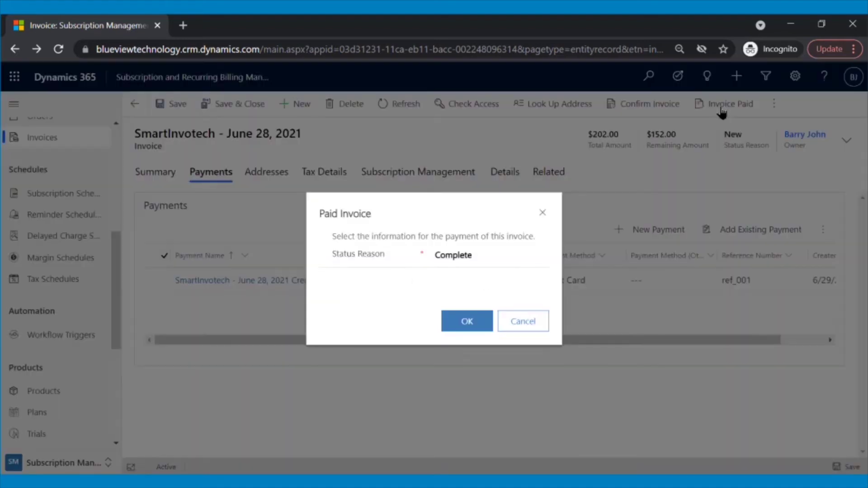
left_click(456, 328)
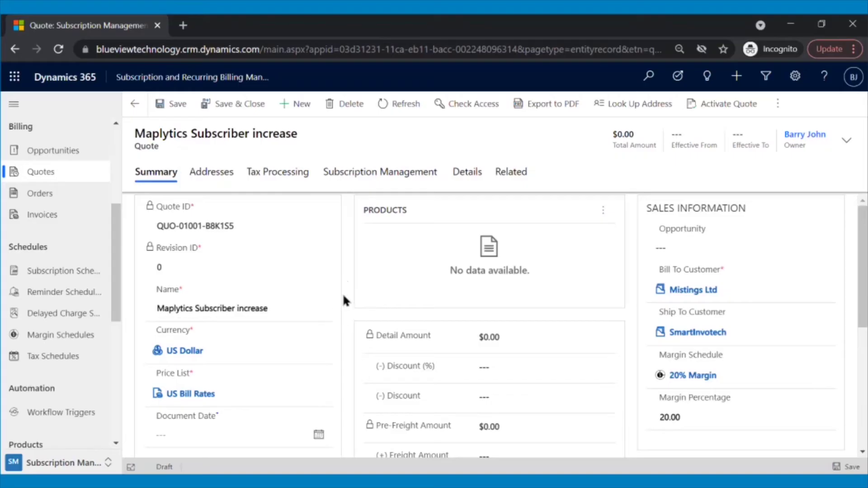
Link the Maplytics Subscriber increase quote to the SmartInvotech Subscription Schedule.
left_click(372, 176)
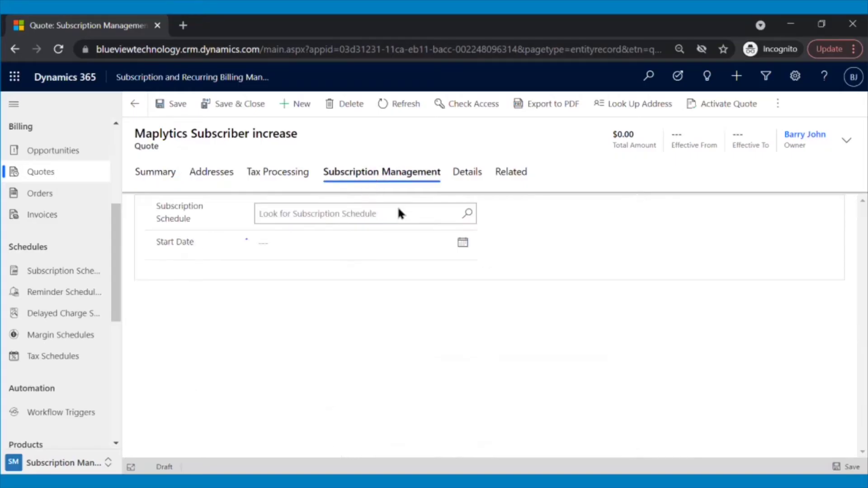
left_click(467, 214)
left_click(378, 297)
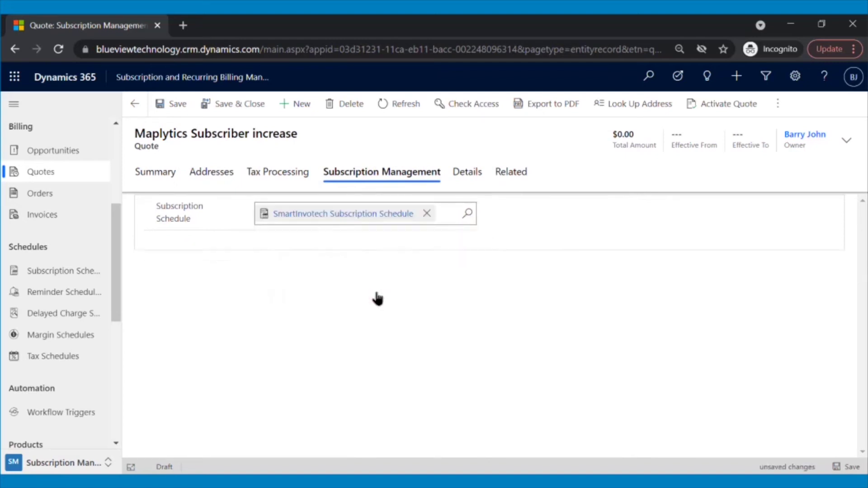
Start a quote product with subscription fields shown, choosing the existing product Maplytics and the plan Maplytics 1 Month Tiered.
left_click(159, 174)
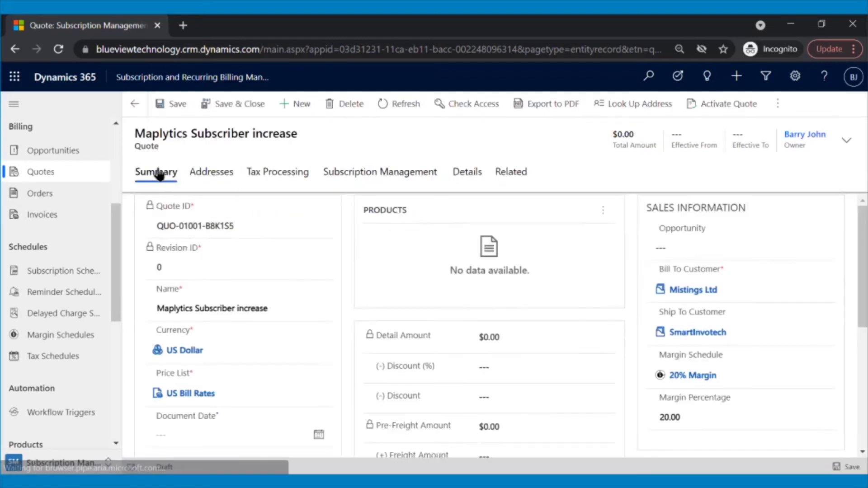
left_click(603, 216)
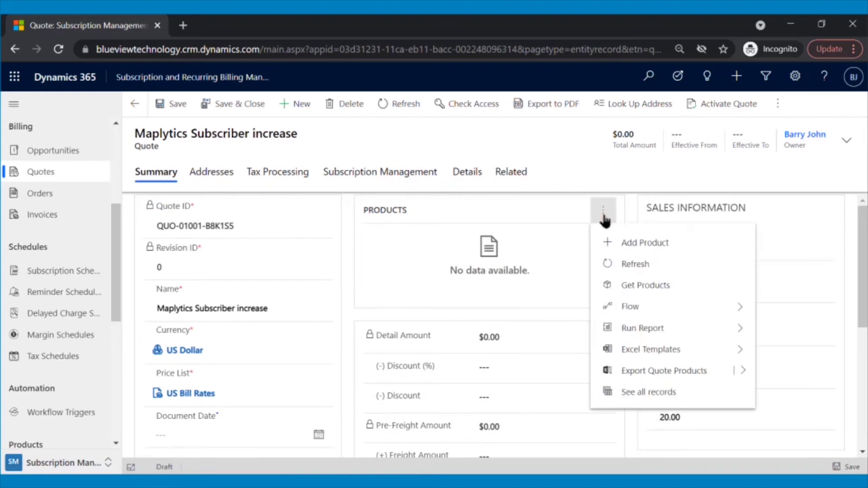
left_click(633, 244)
left_click(697, 210)
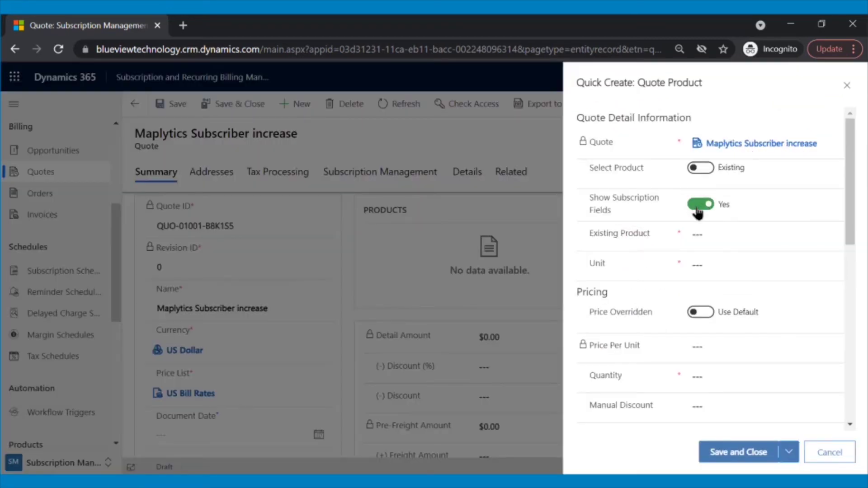
left_click(729, 234)
left_click(834, 234)
left_click(716, 351)
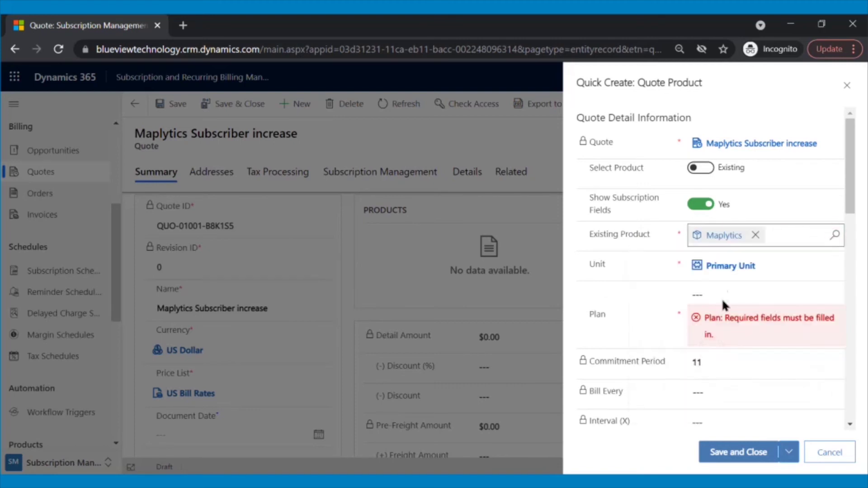
left_click(723, 302)
left_click(834, 295)
left_click(776, 343)
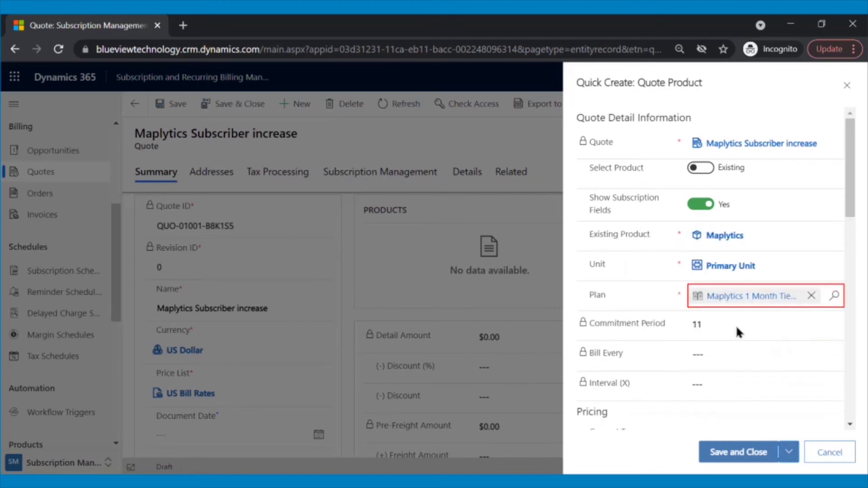
Save the quote product with a subscriber count of 10 and charges applied Immediately (Prorated), and activate the quote.
scroll(728, 339, "down", 5)
left_click(722, 320)
type("10")
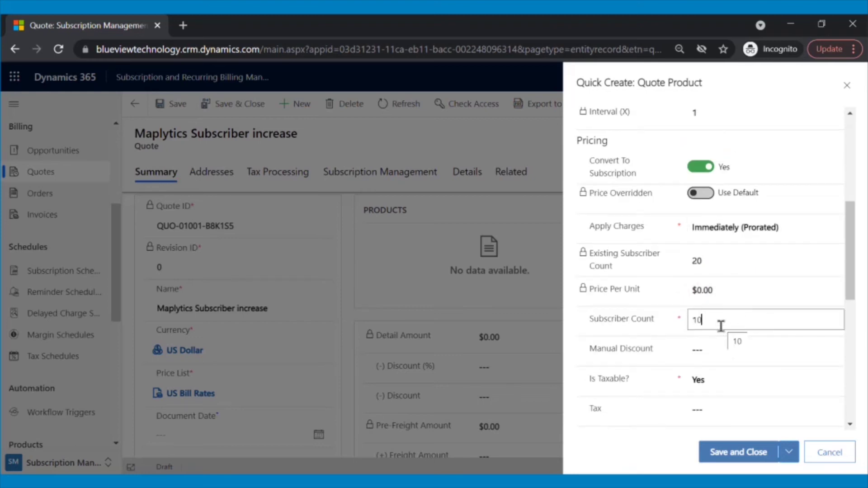
left_click(815, 227)
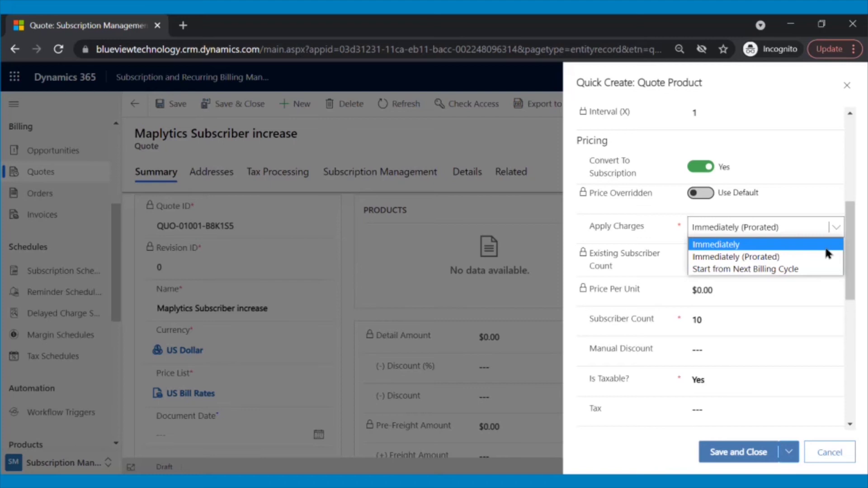
left_click(837, 222)
left_click(730, 453)
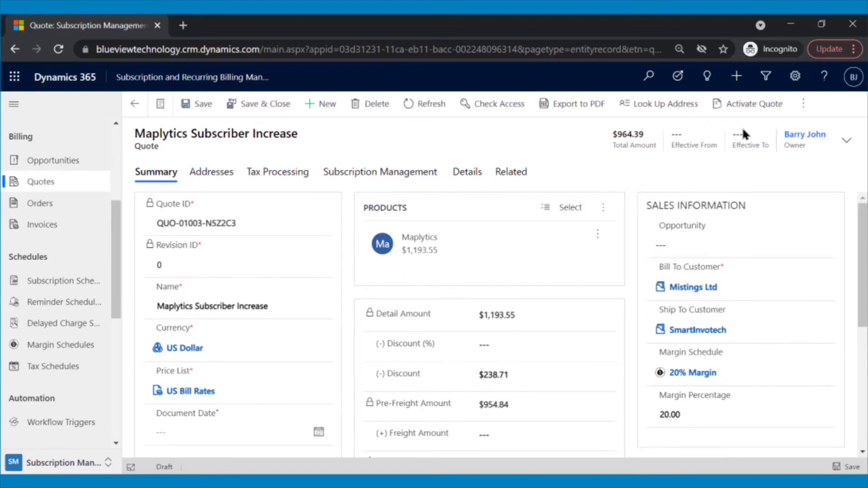
left_click(747, 102)
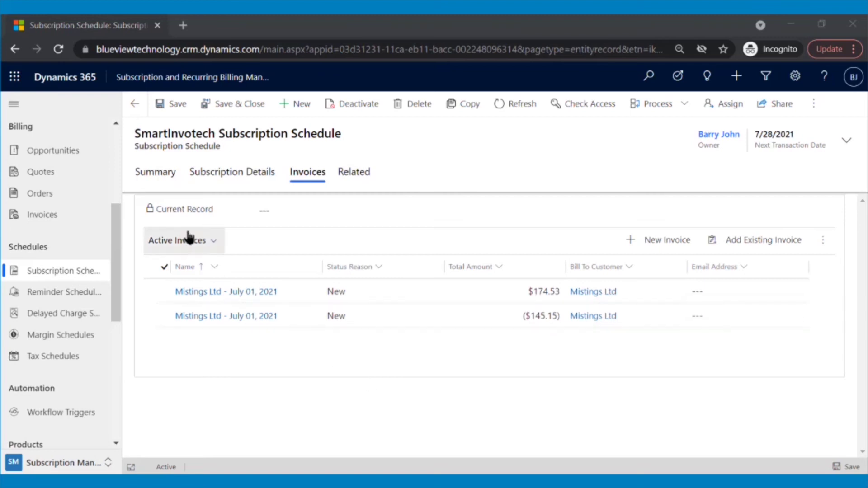
Open the SmartInvotech Subscription Schedule's summary from the active schedules and review its subscription lines.
left_click(158, 176)
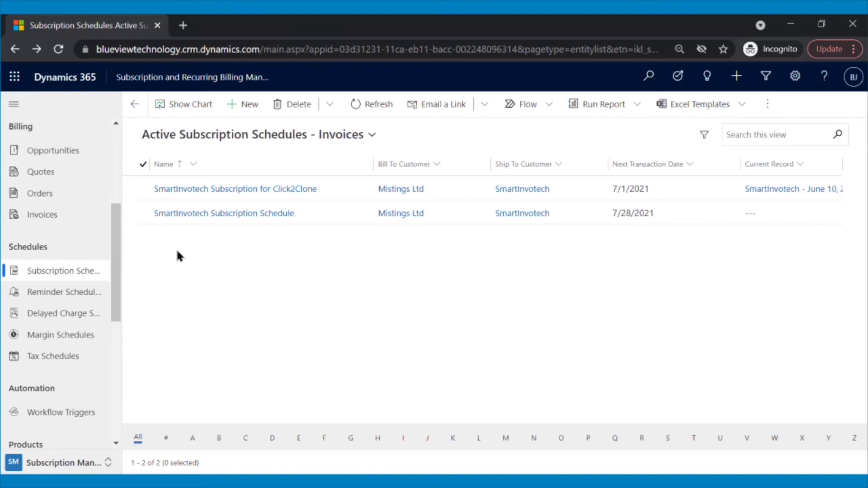
left_click(214, 216)
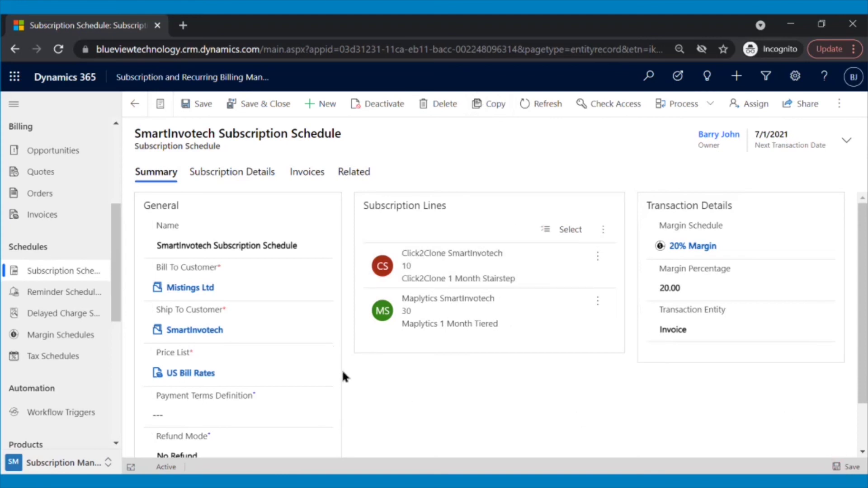
left_click(134, 104)
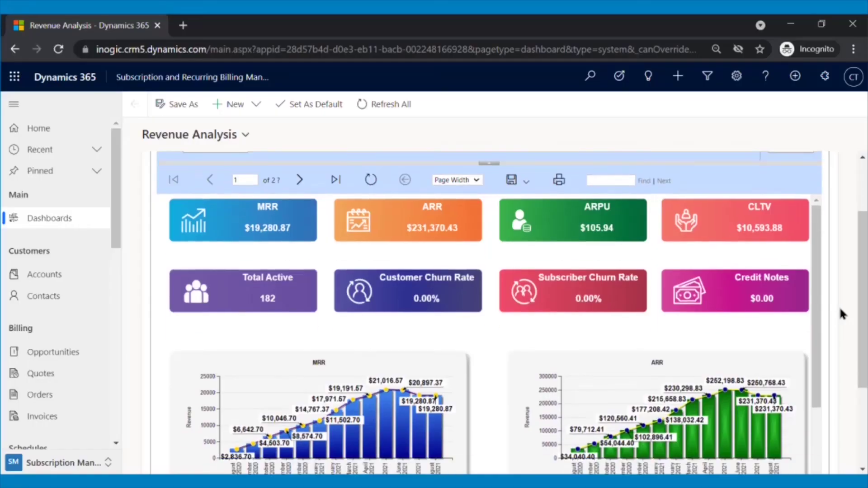
Examine the revenue metrics and subscription charts on both pages of the Revenue Analysis dashboard report.
scroll(839, 306, "down", 1)
scroll(839, 305, "down", 3)
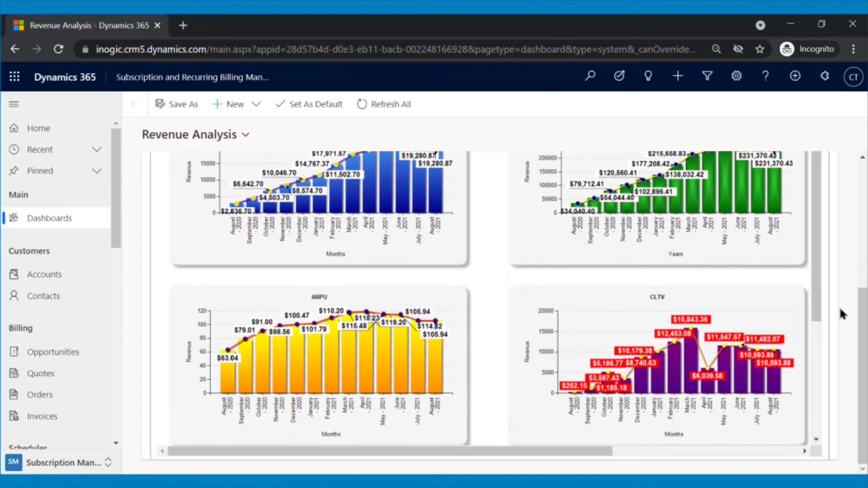
scroll(839, 306, "up", 5)
left_click(300, 270)
scroll(483, 335, "down", 5)
scroll(484, 339, "down", 3)
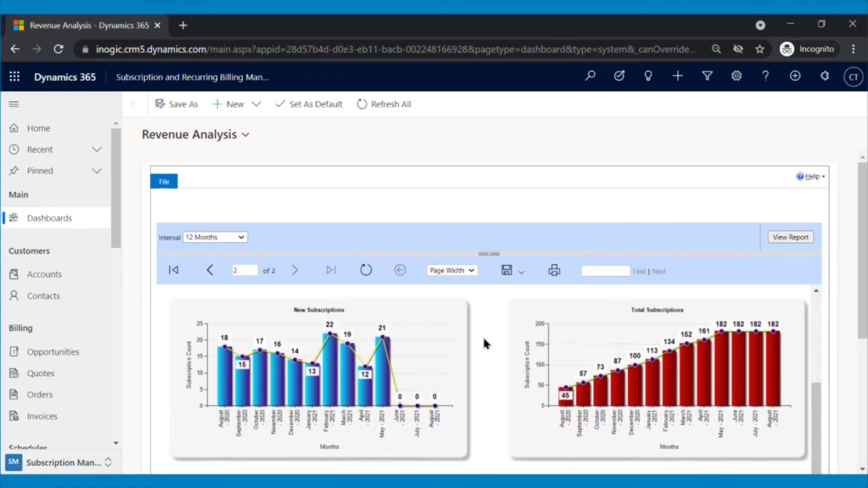
scroll(484, 339, "up", 3)
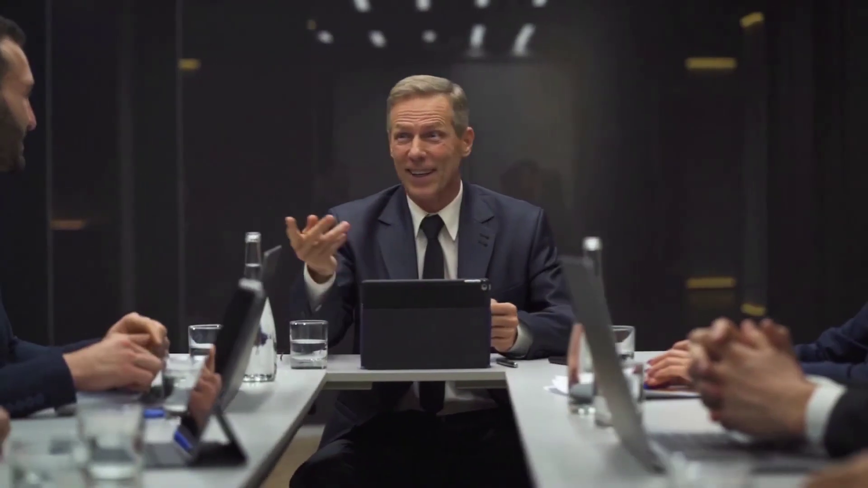